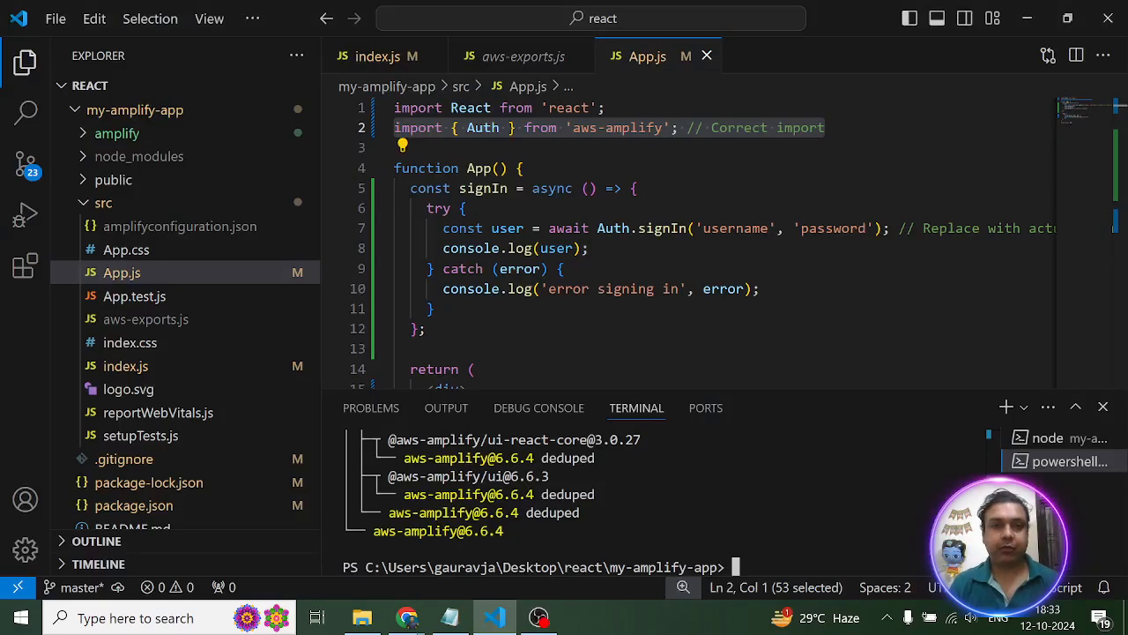
# - View the dev server's 'Auth is not exported' webpack error and hide the Explorer sidebar
pyautogui.click(1049, 439)
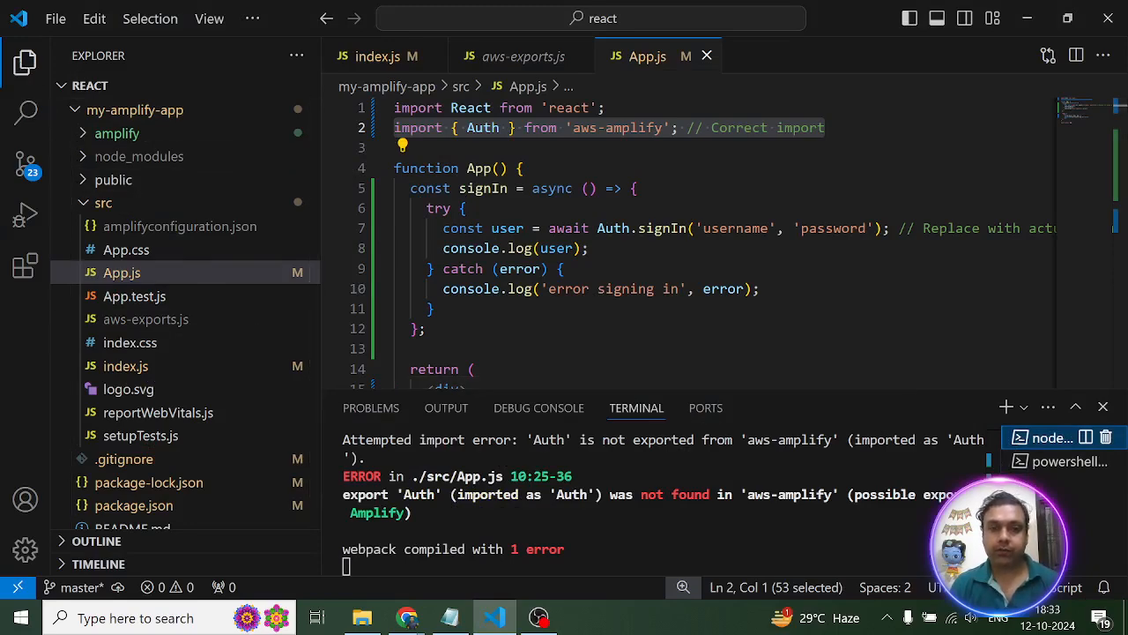
pyautogui.hotkey('ctrl', 'b')
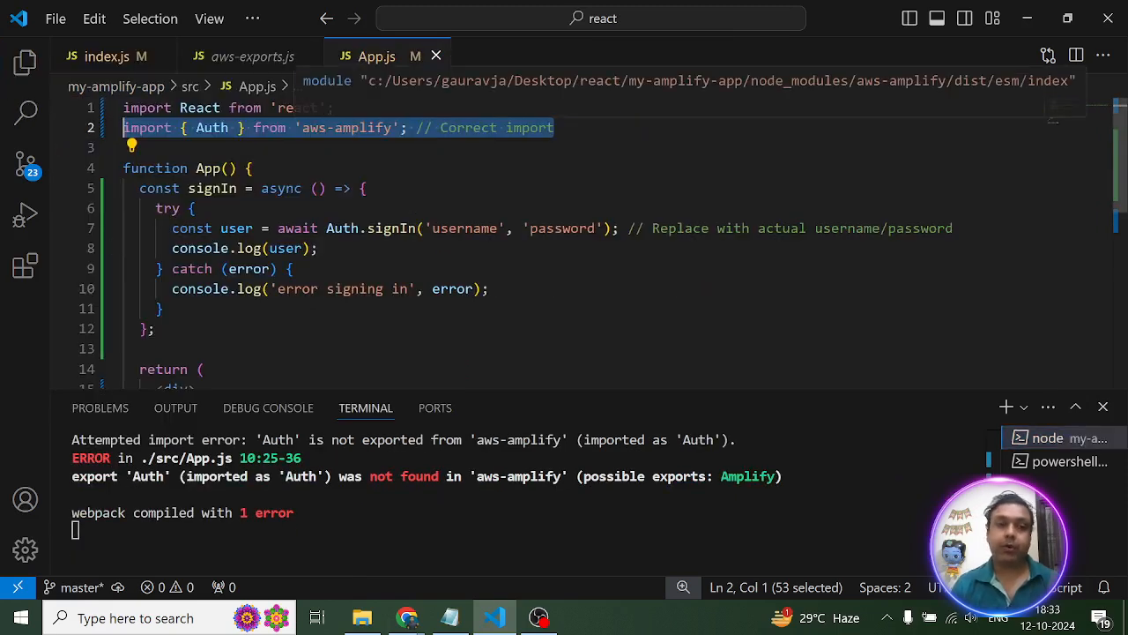
# - Run npm list aws-amplify in the PowerShell terminal, confirming version 6.6.4, and enlarge the terminal panel
pyautogui.click(1053, 462)
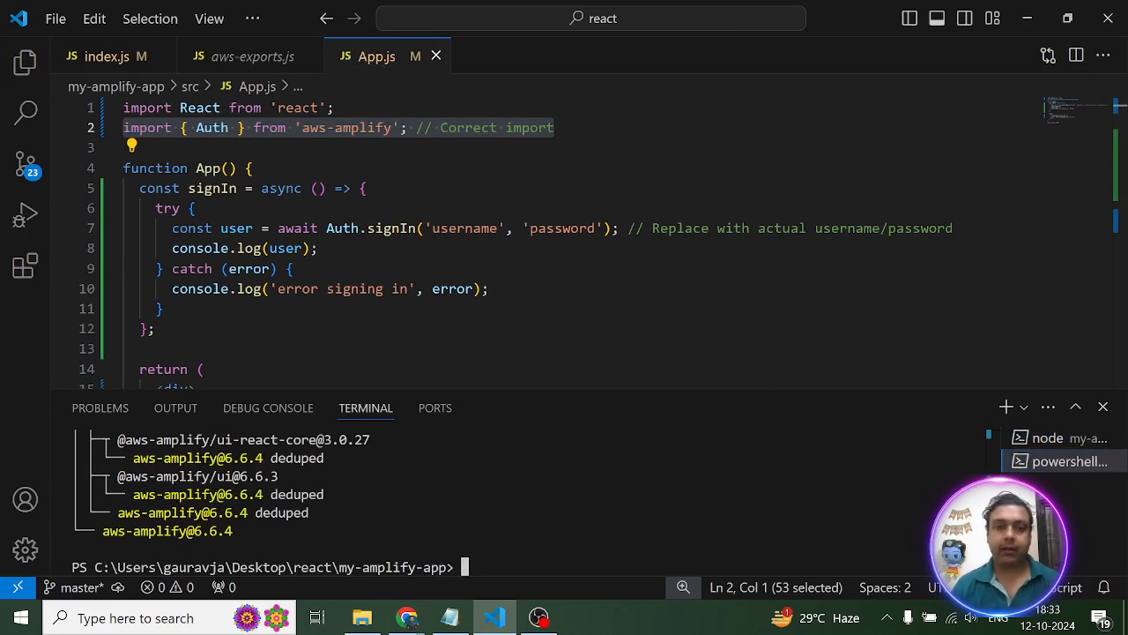
pyautogui.write('n')
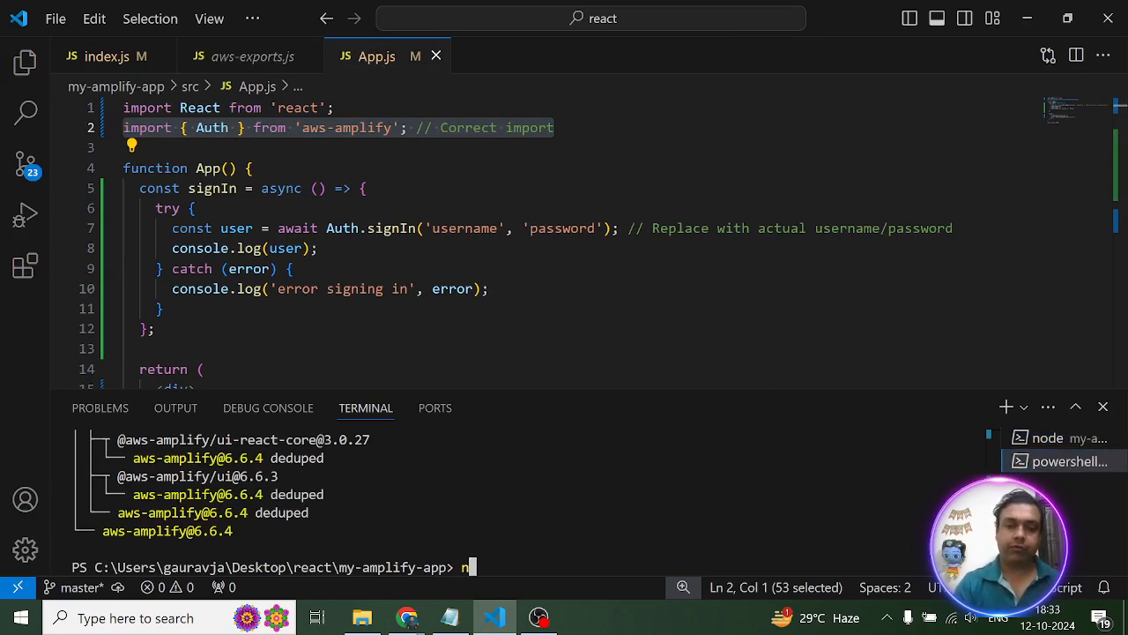
pyautogui.write('pm li')
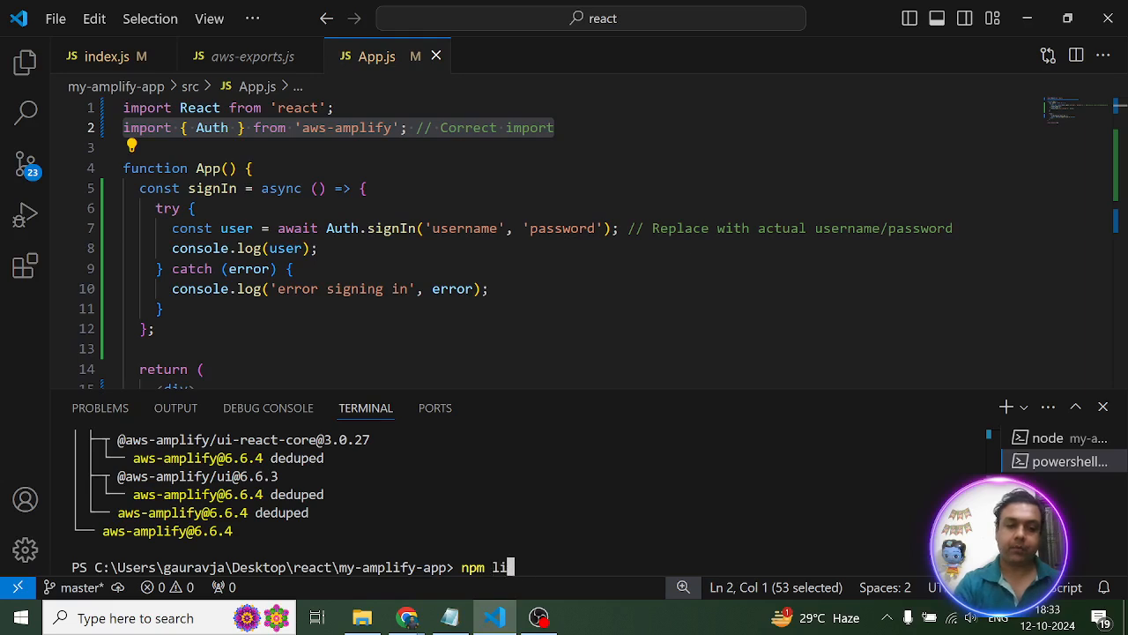
pyautogui.write('st aws-ampl')
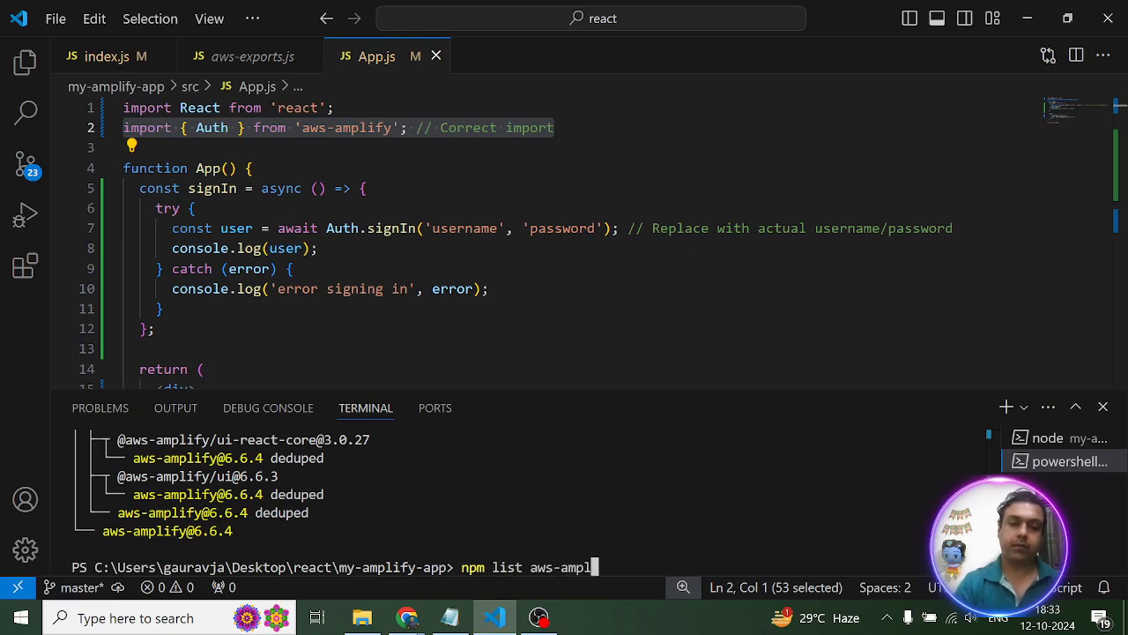
pyautogui.write('ify')
pyautogui.press('Return')
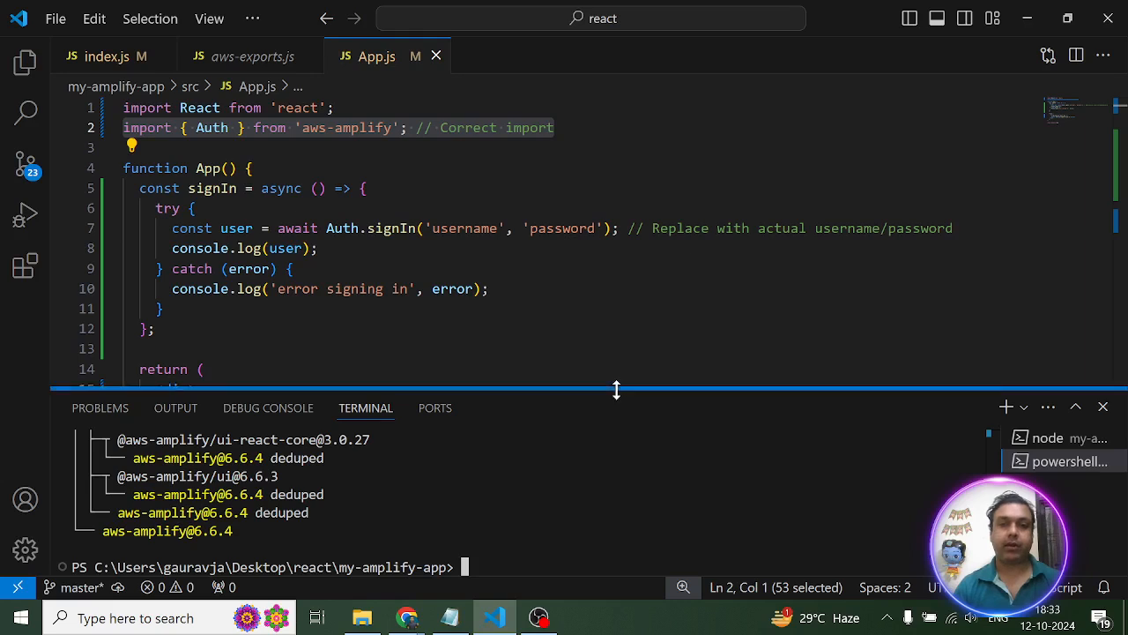
pyautogui.moveTo(621, 393); pyautogui.dragTo(621, 328)
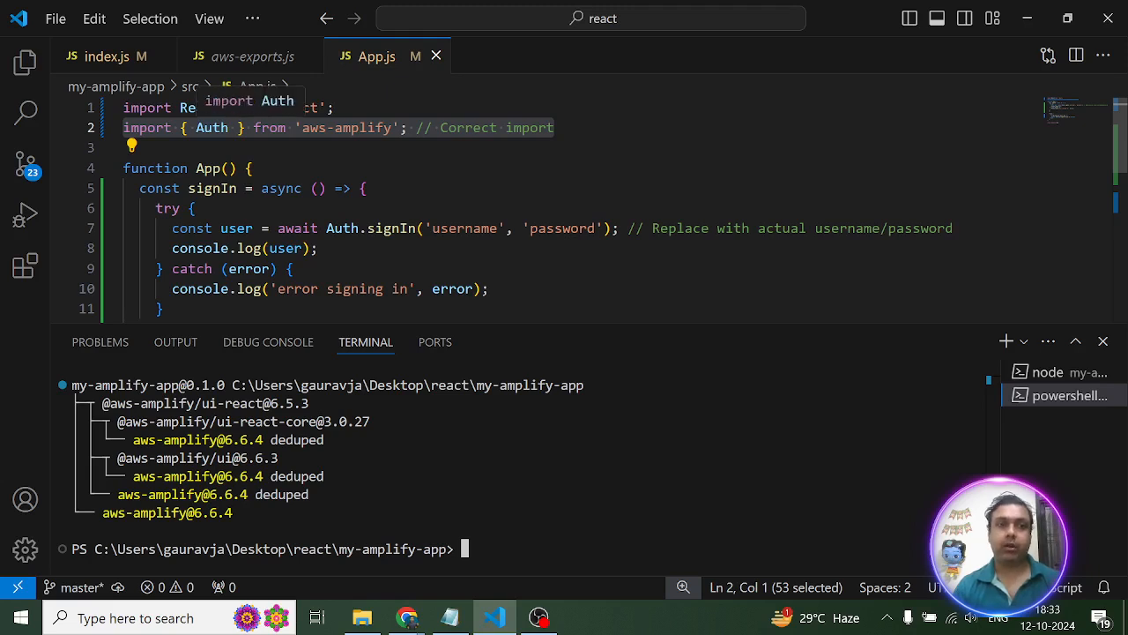
# - Show the node terminal's webpack error again and clear the selection on line 2 of App.js
pyautogui.click(1049, 372)
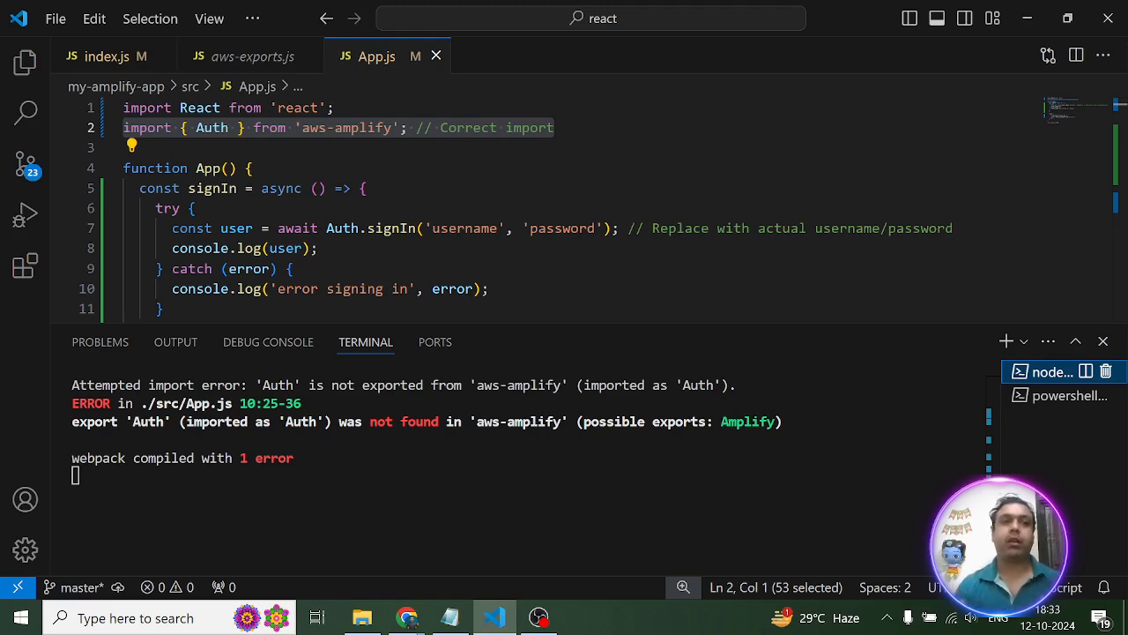
pyautogui.click(196, 208)
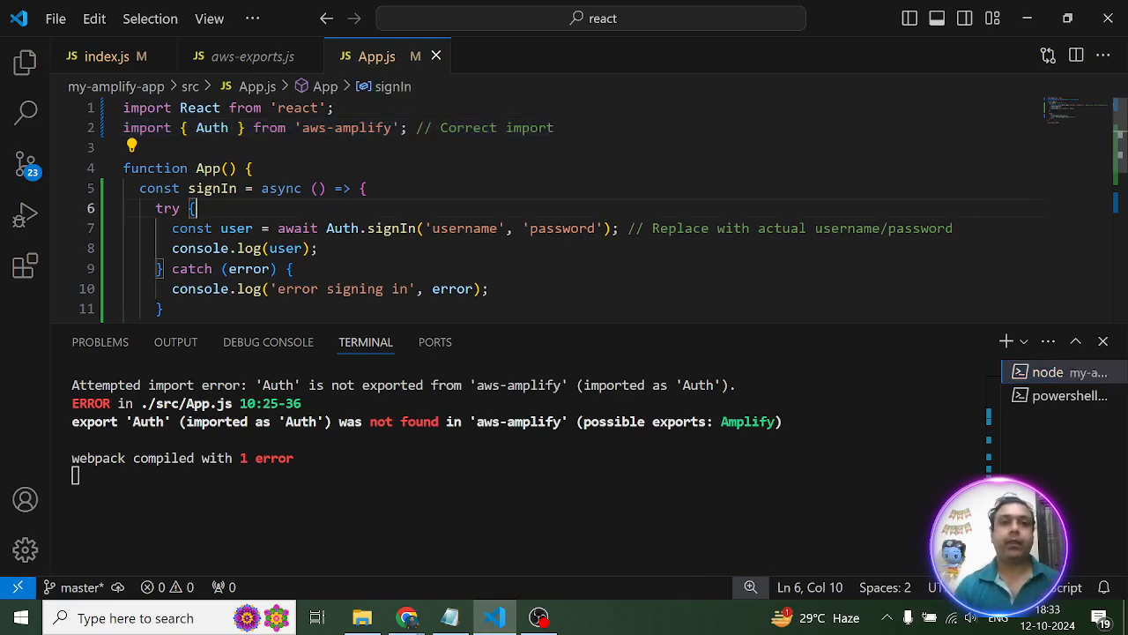
# - Replace line 2 with import * as Amplify from 'aws-amplify' and keep const { Auth } = Amplify
pyautogui.moveTo(564, 128); pyautogui.dragTo(123, 128)
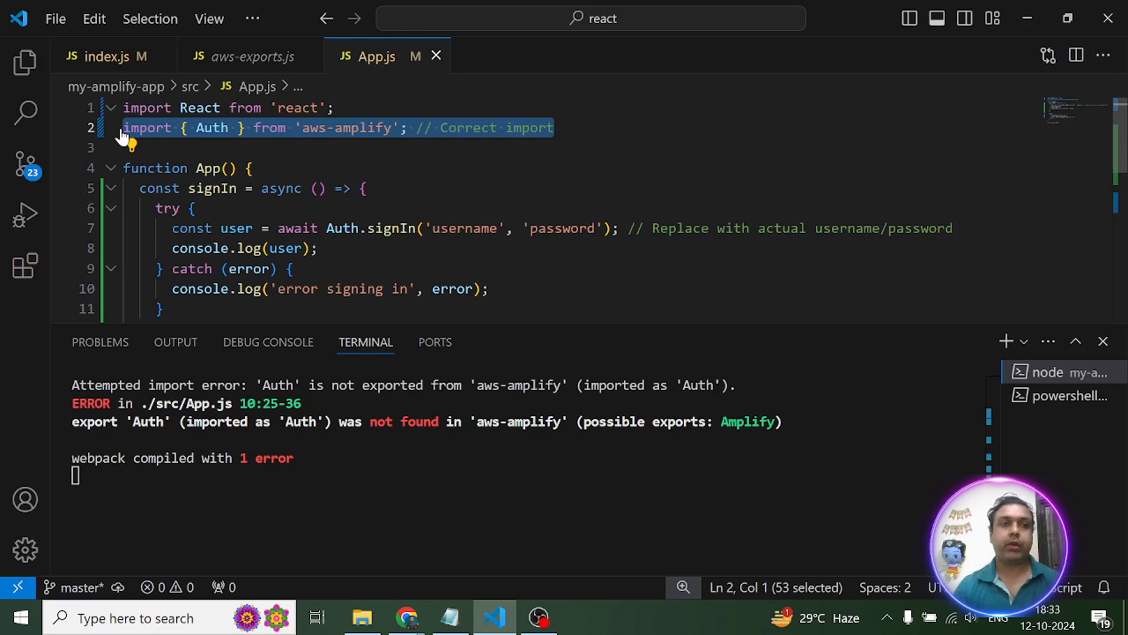
pyautogui.write("import * as Amplify from 'aws-amplify'; const { Auth } = Amplify;")
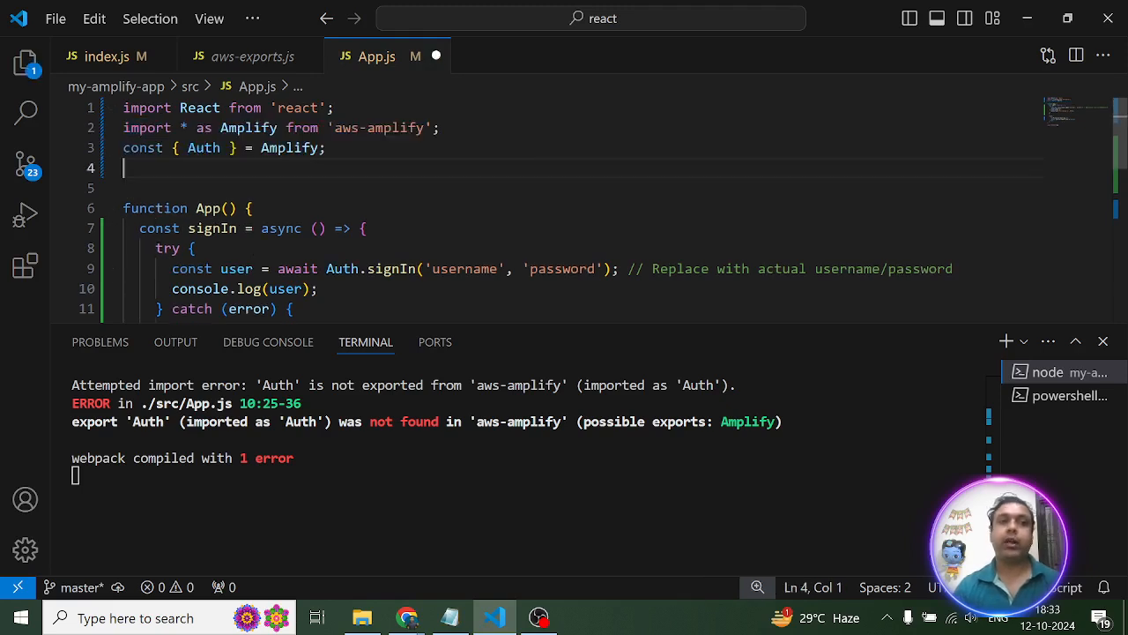
pyautogui.moveTo(326, 148); pyautogui.dragTo(113, 148)
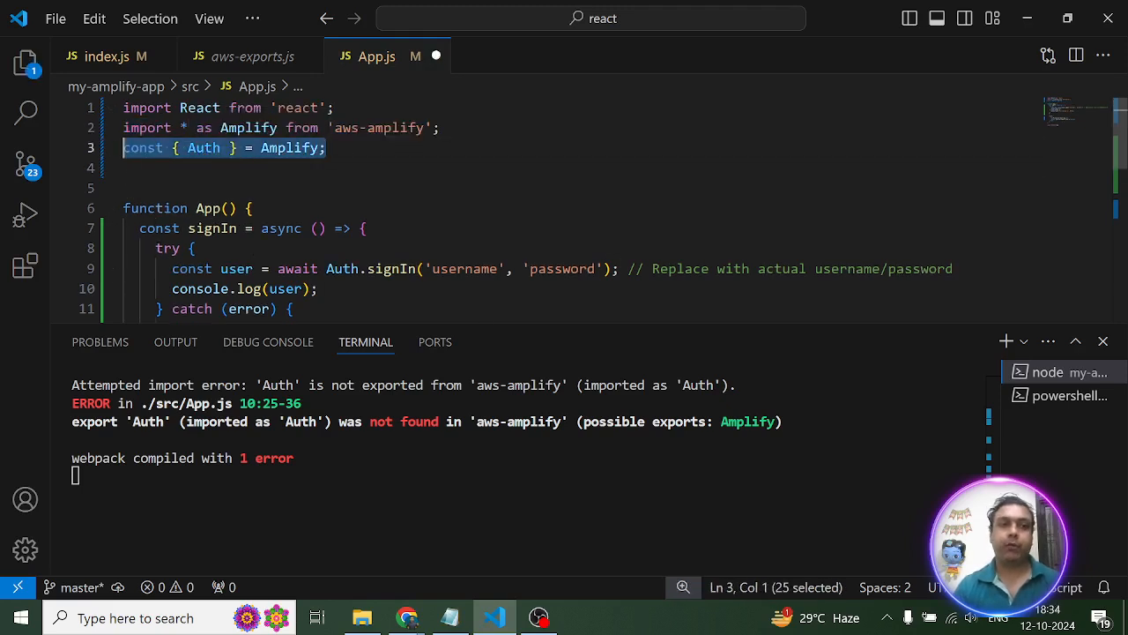
pyautogui.press('Delete')
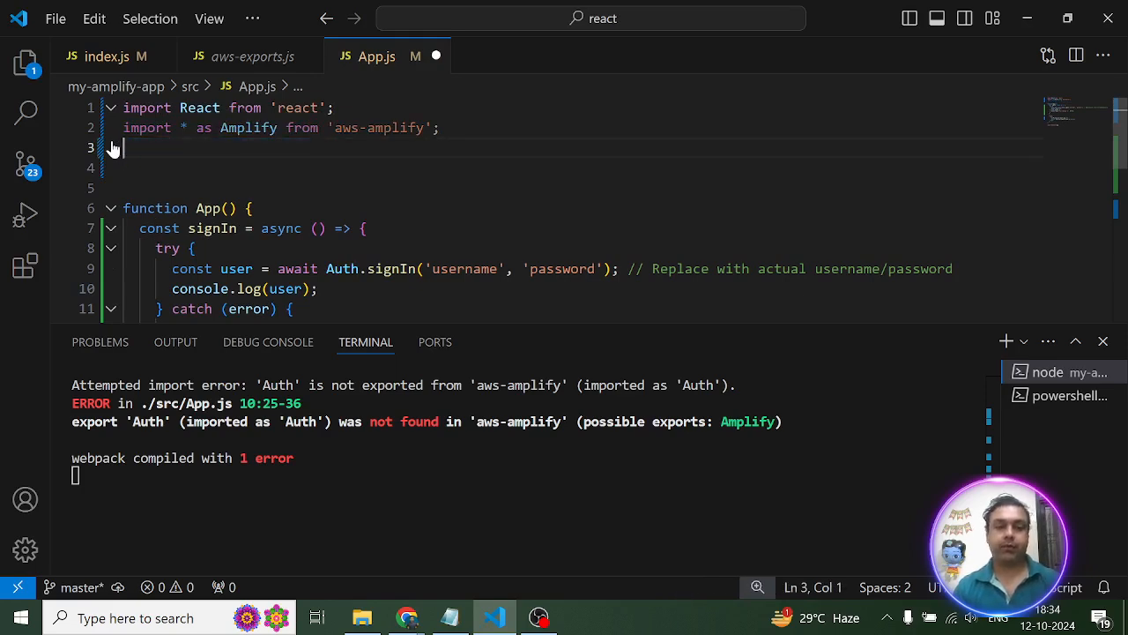
pyautogui.press('Return')
pyautogui.hotkey('ctrl', 'z')
pyautogui.hotkey('ctrl', 'z')
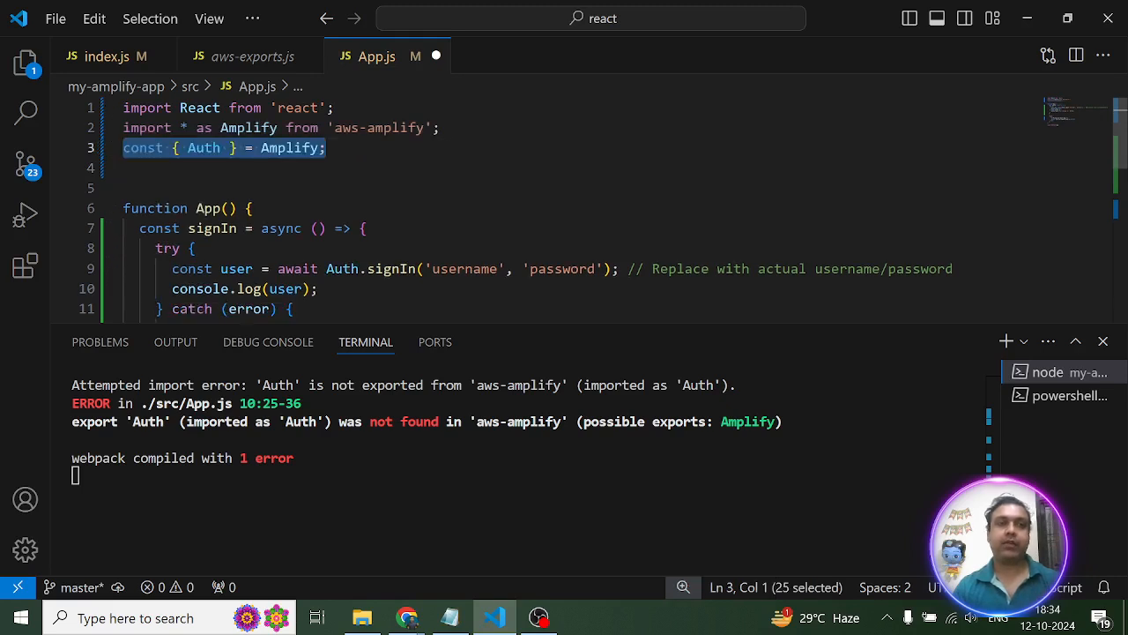
pyautogui.click(141, 187)
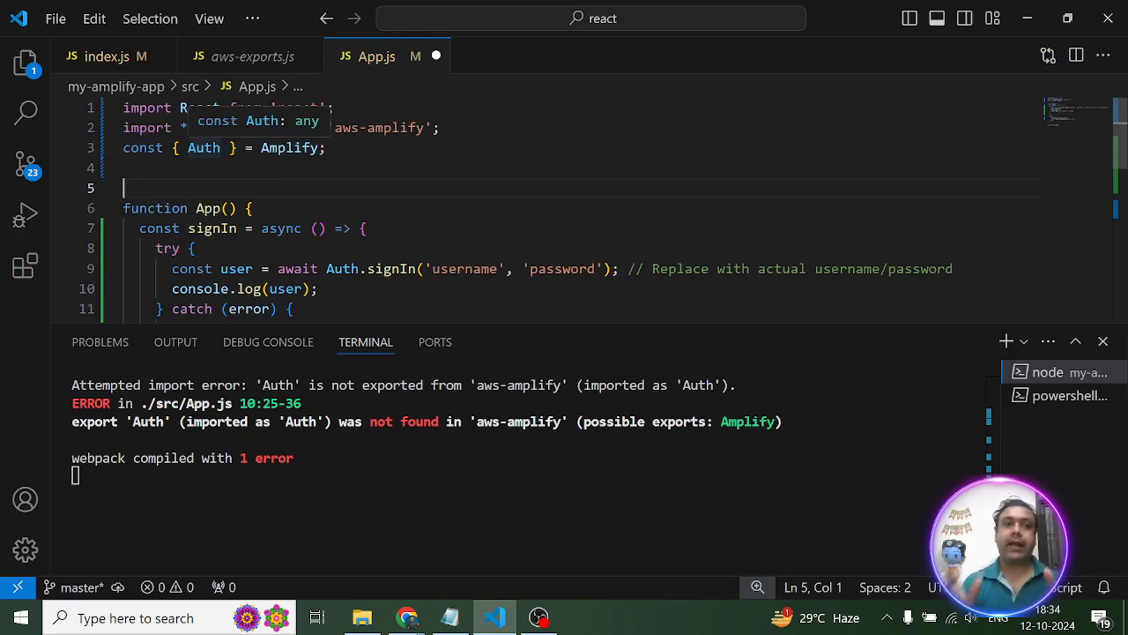
# - Save App.js so webpack recompiles, then view the running app at localhost:3000 in the browser
pyautogui.press('Down')
pyautogui.press('End')
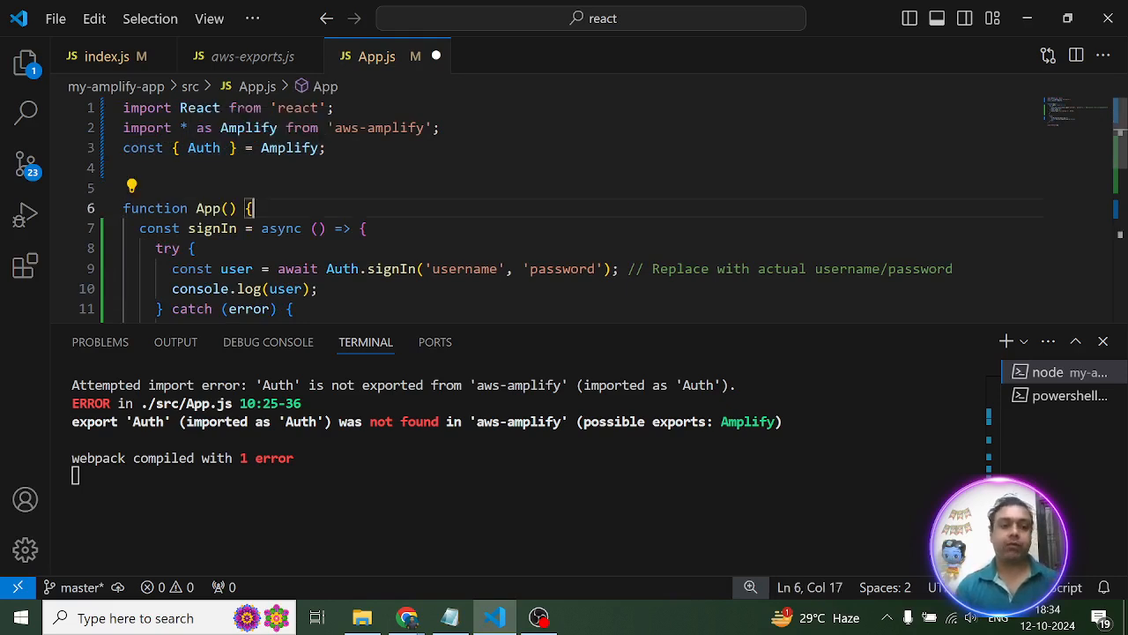
pyautogui.hotkey('ctrl', 's')
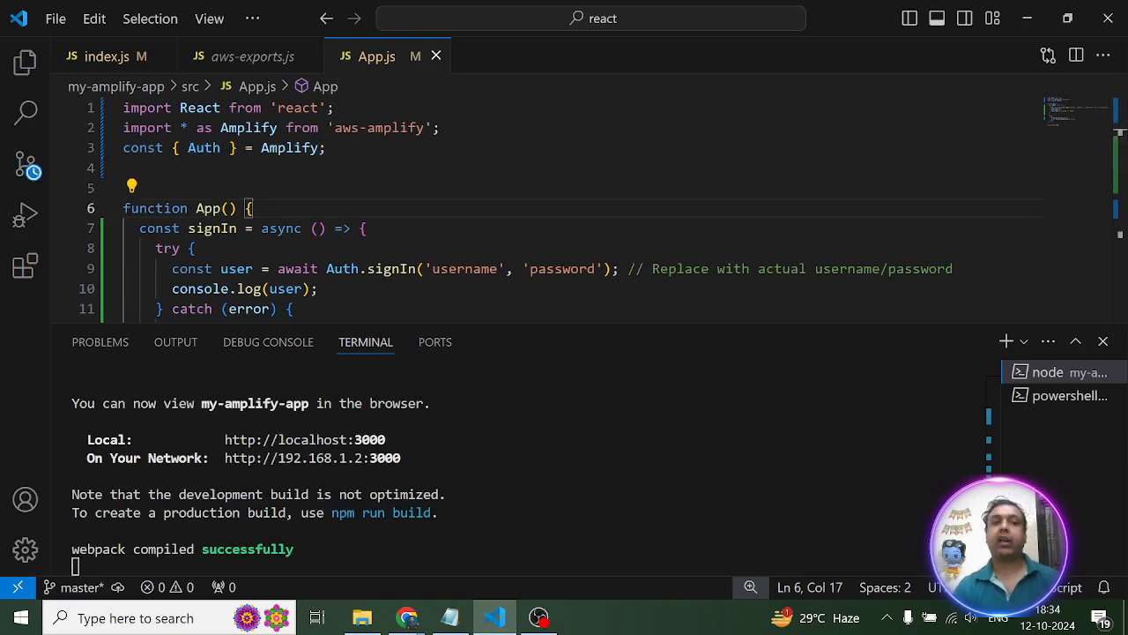
pyautogui.keyDown('ctrl'); pyautogui.click(324, 439); pyautogui.keyUp('ctrl')
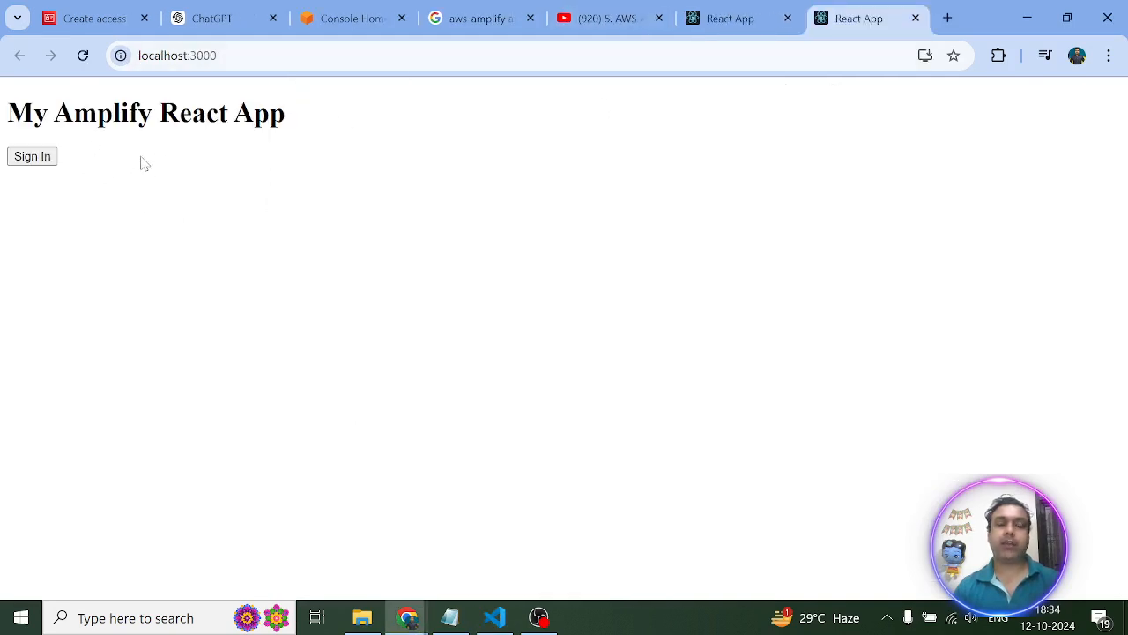
# - Switch from Chrome back to VS Code, where webpack reports a successful compile
pyautogui.hotkey('alt', 'Tab')
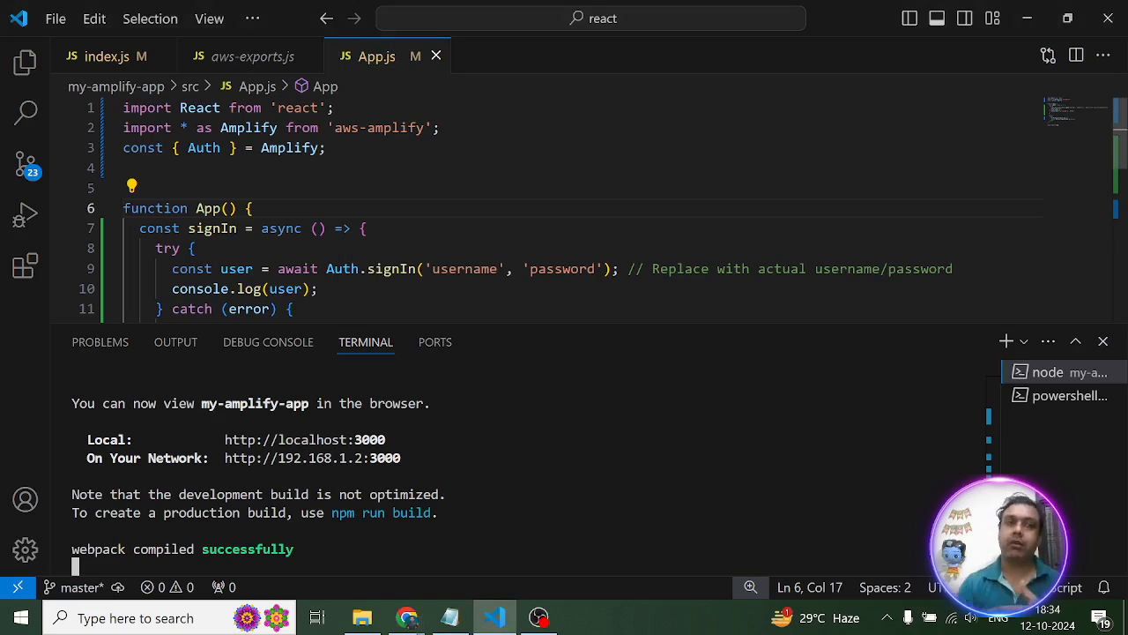